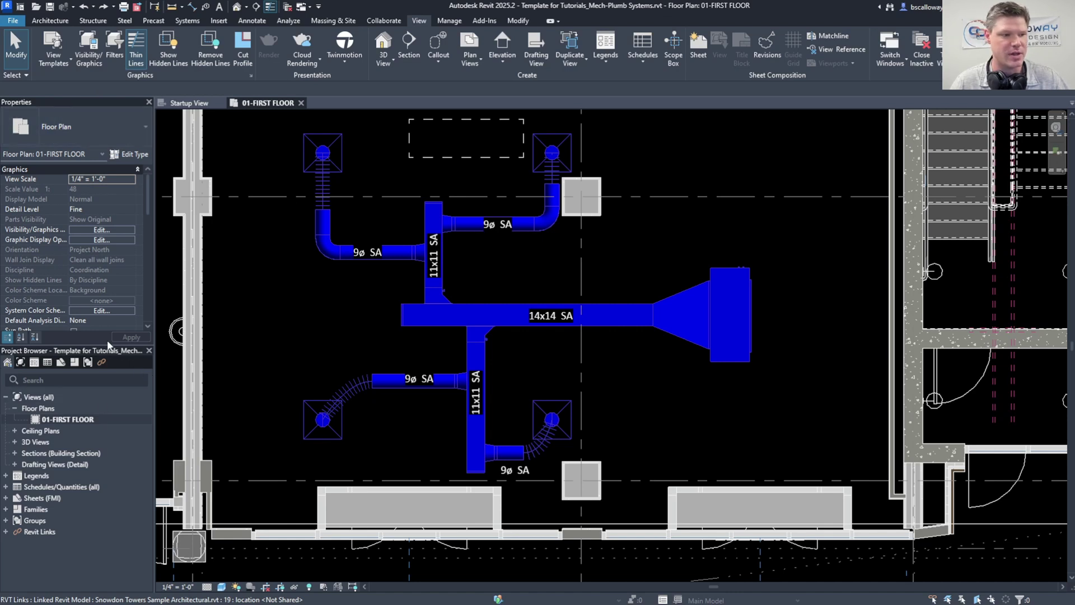
- Inspect the 14x14 SA duct's properties, then collapse the Floor Plans group in the Project Browser
{"action": "left_click", "coordinate": [634, 324]}
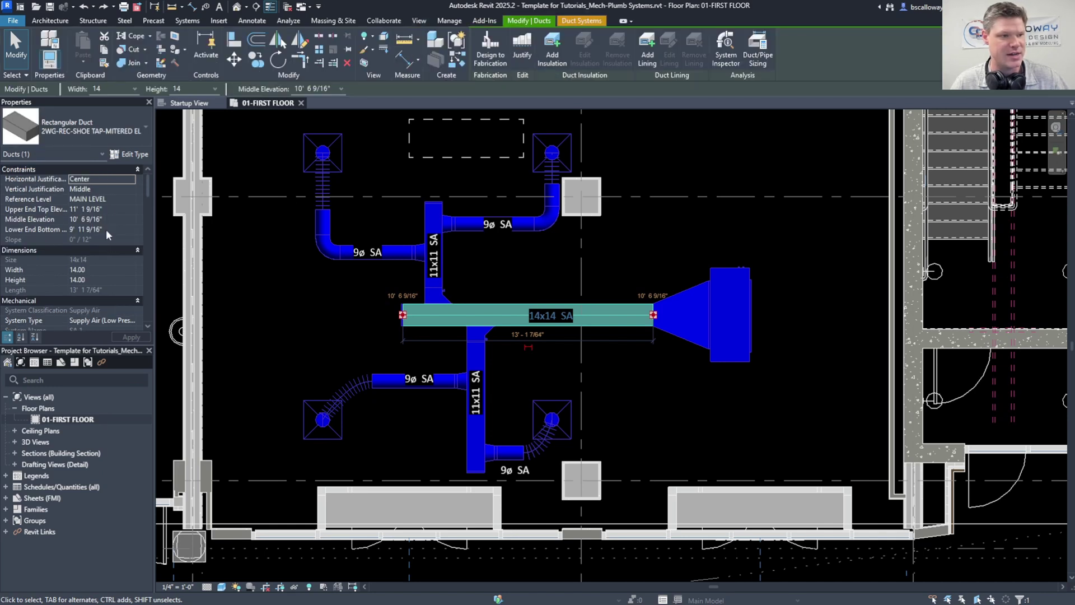
{"action": "scroll", "coordinate": [106, 230], "scroll_direction": "down", "scroll_amount": 3}
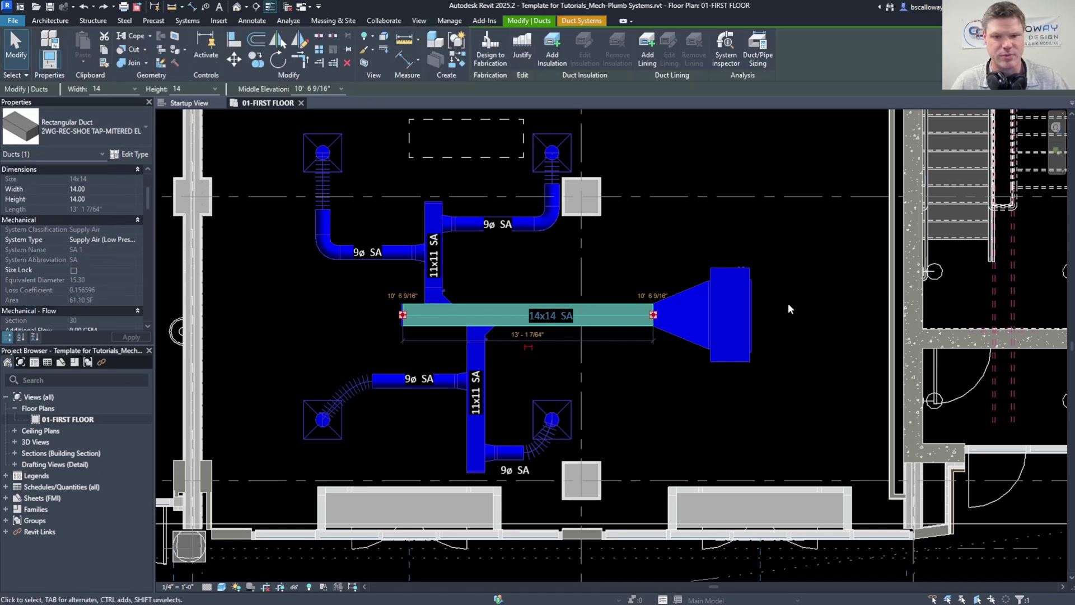
{"action": "scroll", "coordinate": [123, 230], "scroll_direction": "down", "scroll_amount": 3}
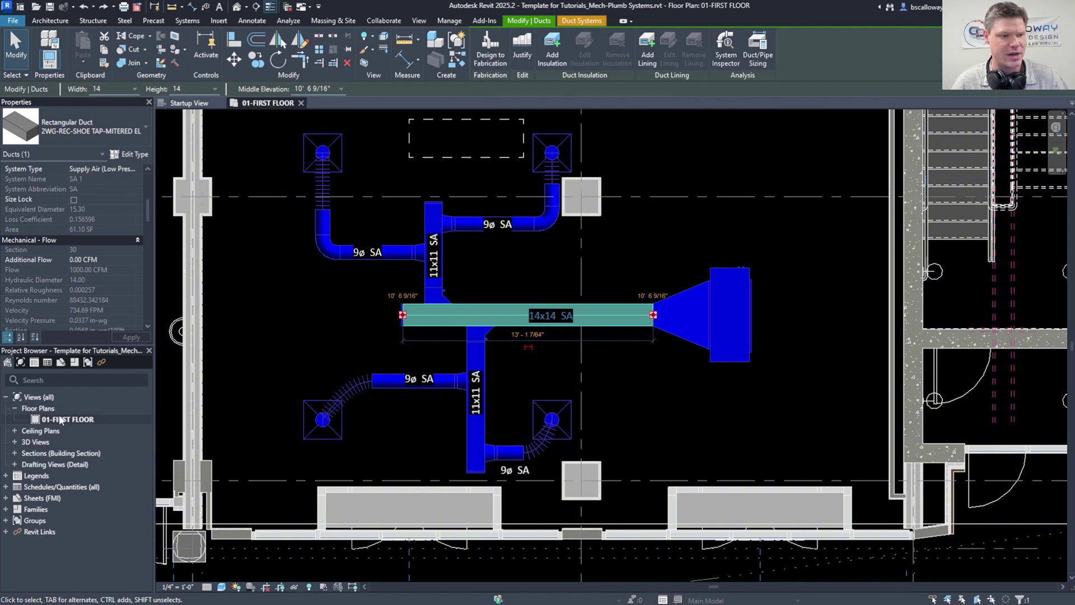
{"action": "left_click", "coordinate": [15, 408]}
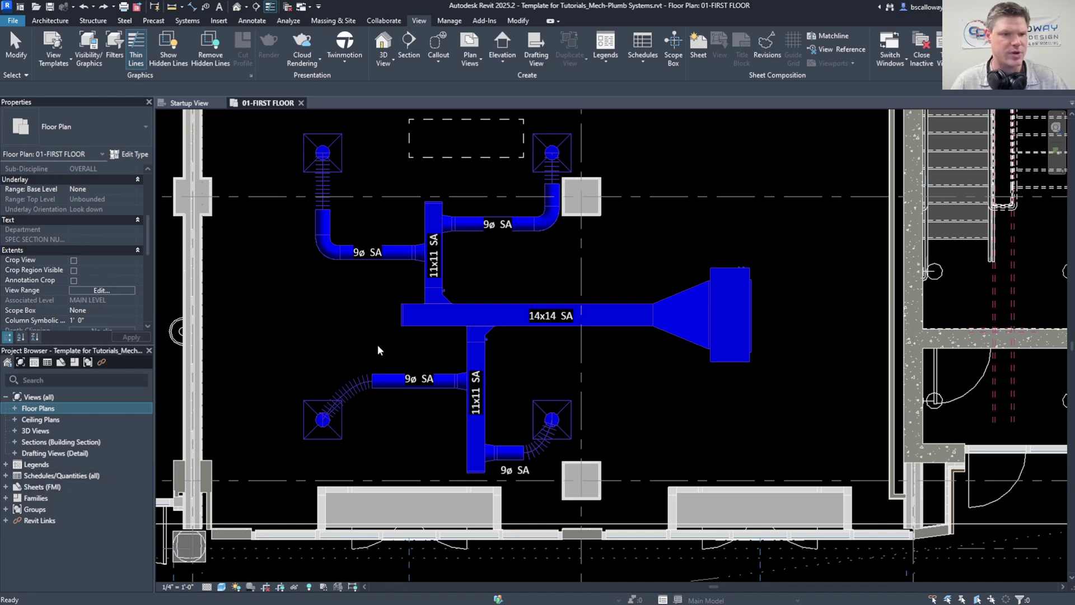
- With the 14x14 SA duct selected, close the Properties and Project Browser palettes
{"action": "left_click", "coordinate": [618, 317]}
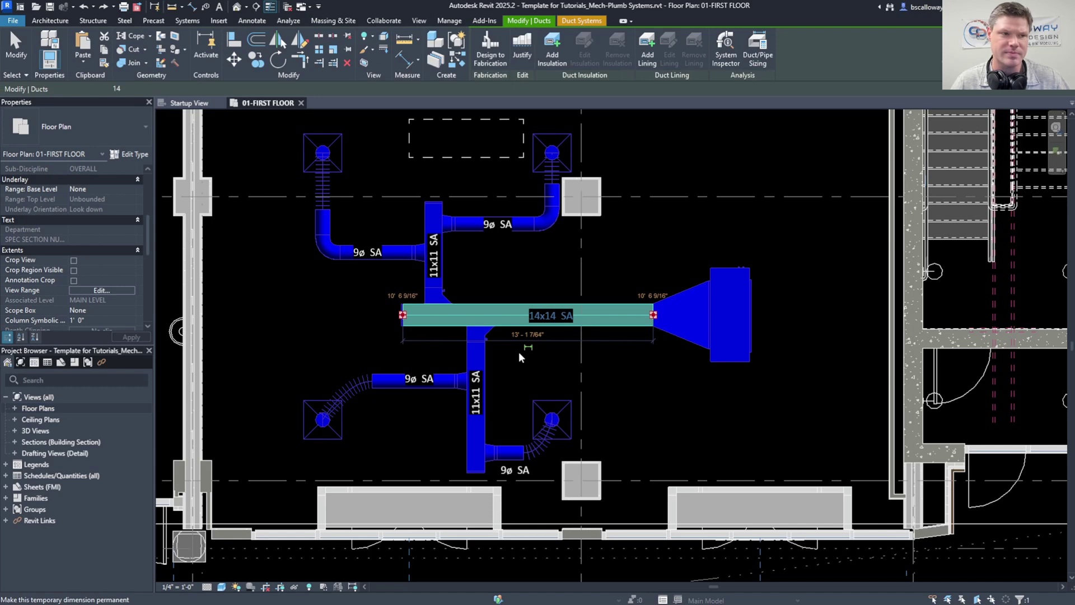
{"action": "left_click", "coordinate": [148, 102]}
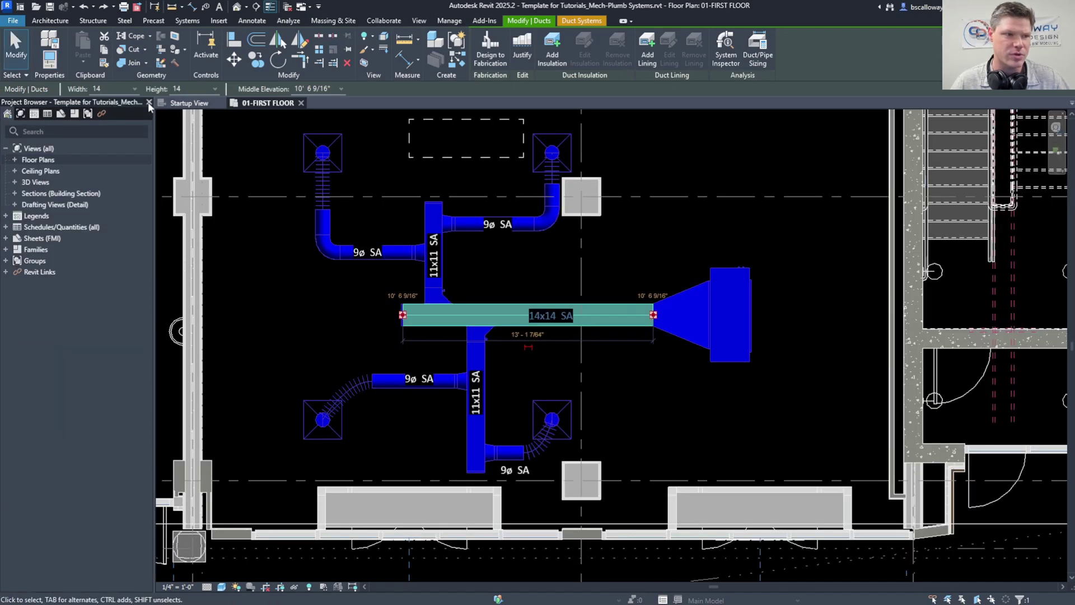
{"action": "left_click", "coordinate": [150, 102]}
{"action": "left_click", "coordinate": [655, 217]}
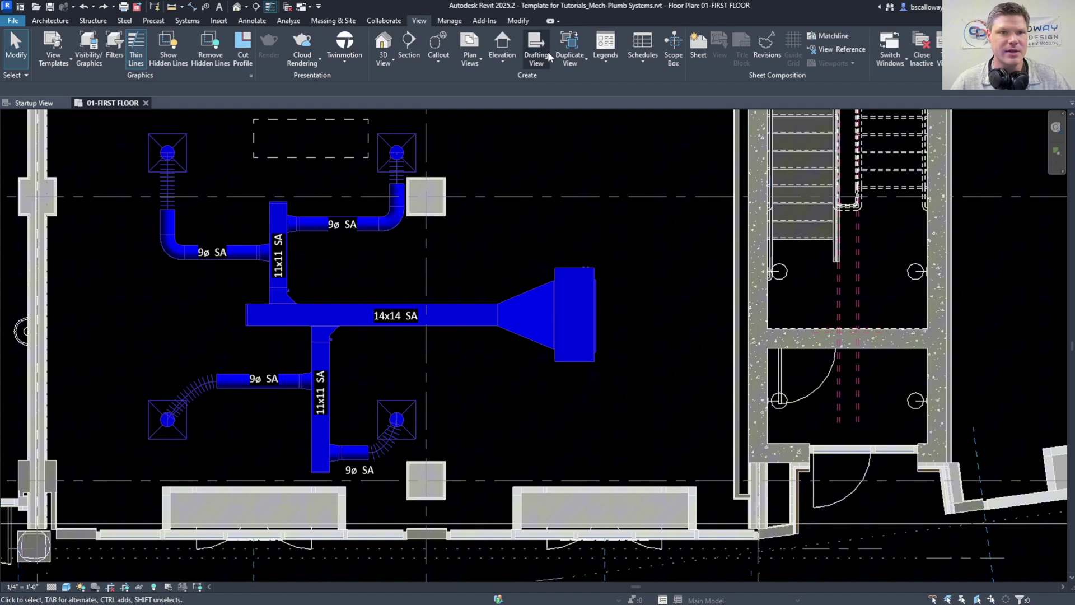
- Reopen Properties from the Modify tab and Project Browser from View > User Interface
{"action": "left_click", "coordinate": [518, 21]}
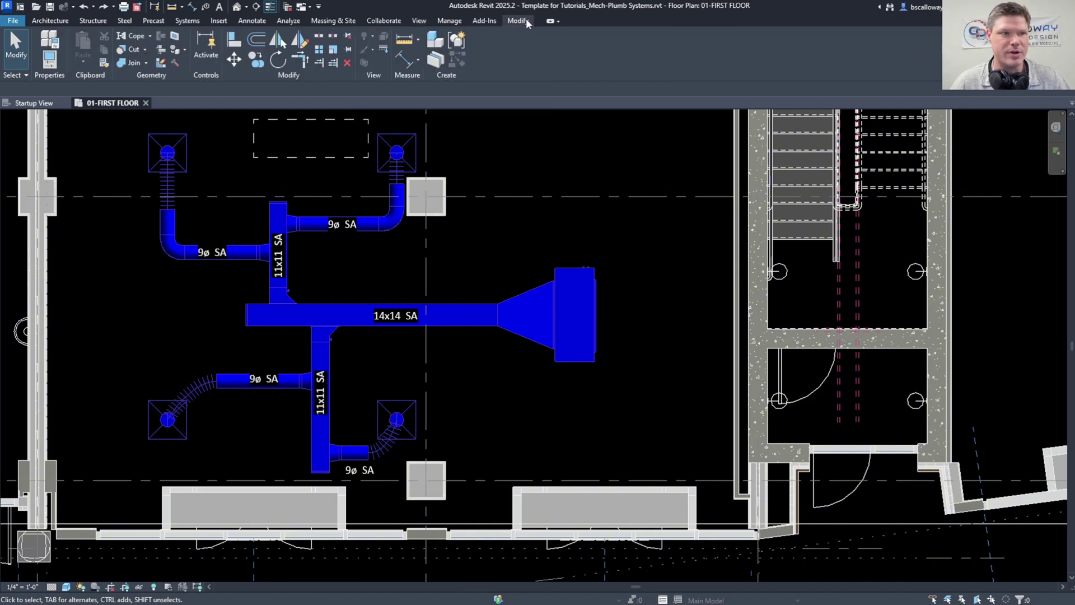
{"action": "left_click", "coordinate": [51, 64]}
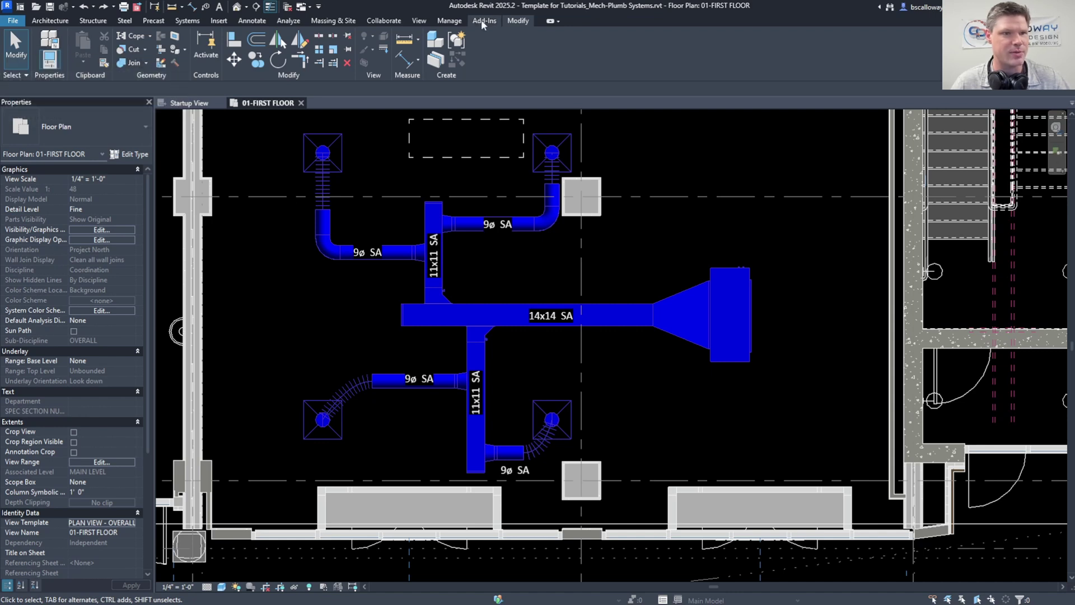
{"action": "left_click", "coordinate": [425, 20]}
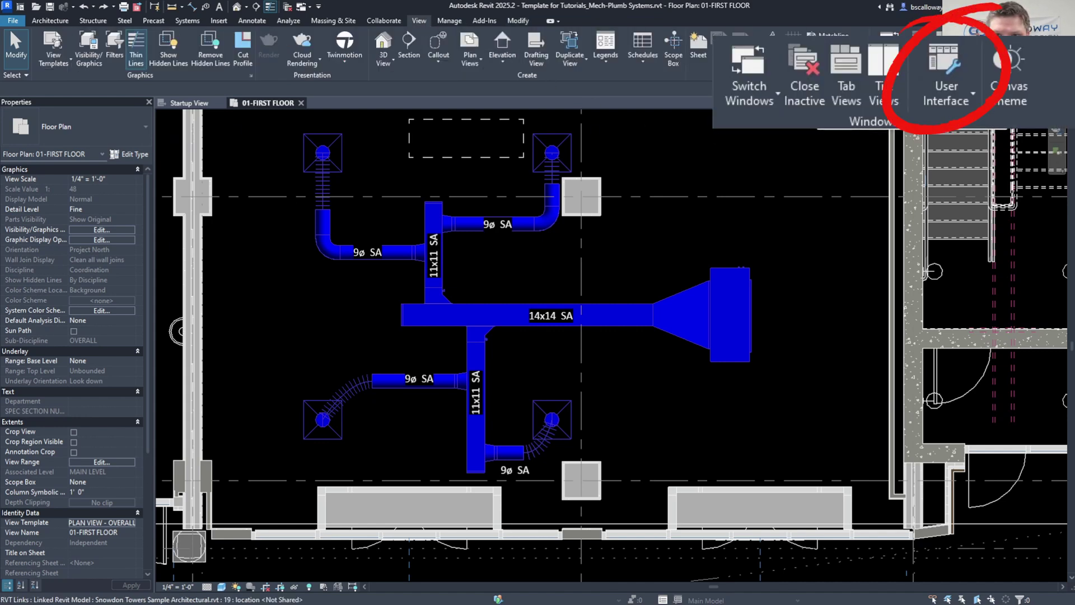
{"action": "left_click", "coordinate": [1002, 64]}
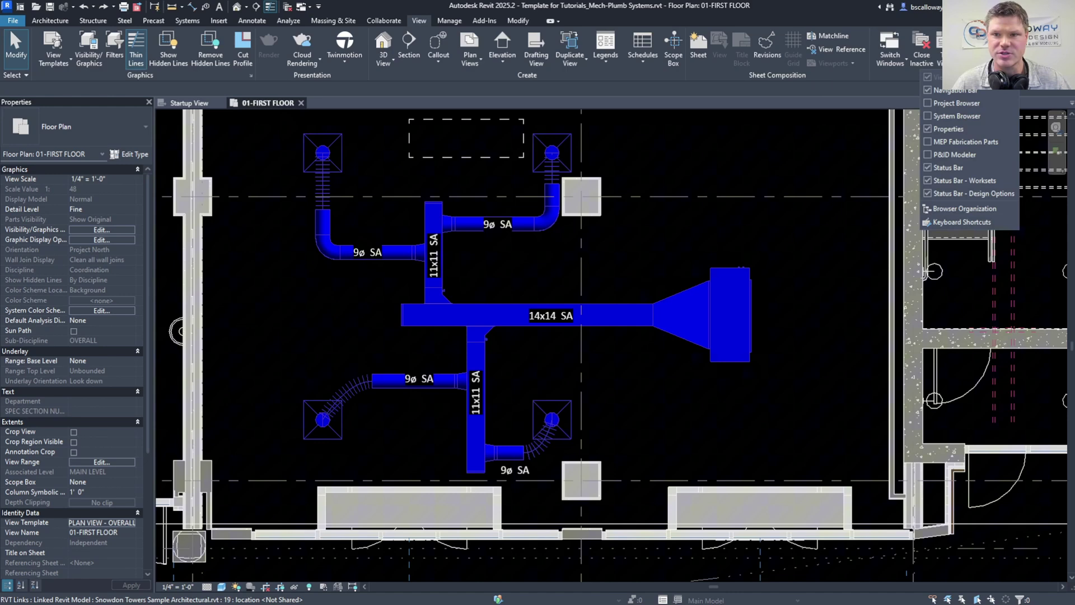
{"action": "left_click", "coordinate": [929, 104]}
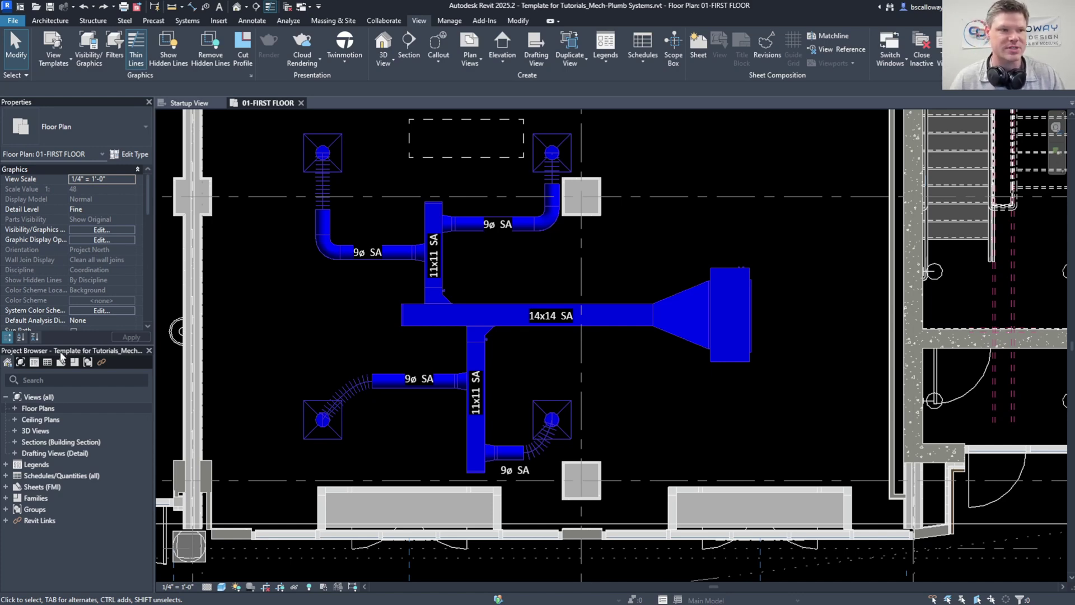
- Dock the Project Browser as a tab beside Properties and switch between the two tabs
{"action": "left_click_drag", "start_coordinate": [66, 350], "coordinate": [111, 108]}
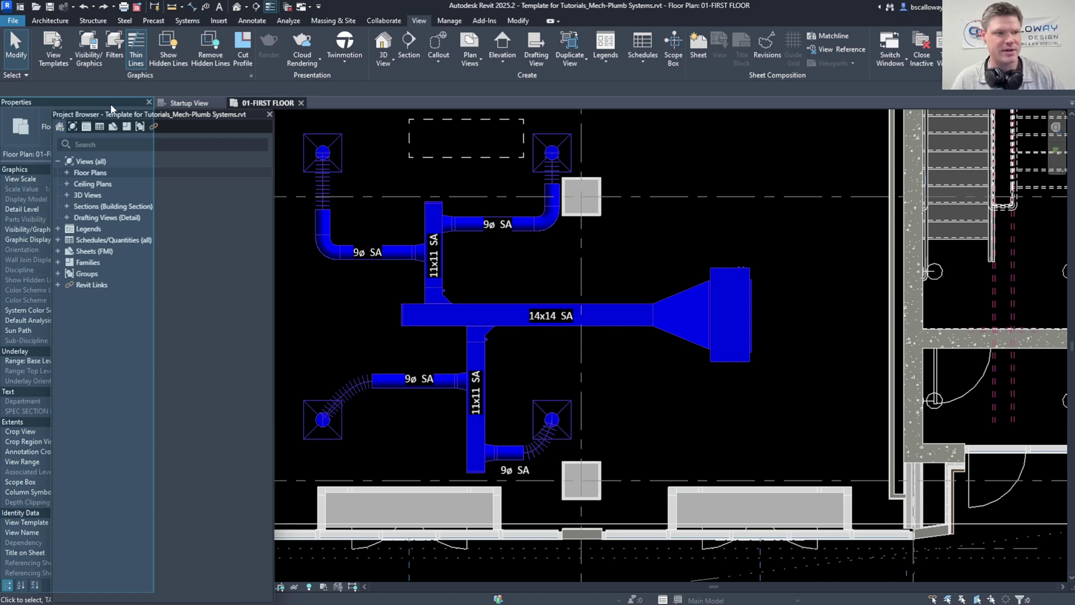
{"action": "left_click_drag", "start_coordinate": [109, 104], "coordinate": [109, 103]}
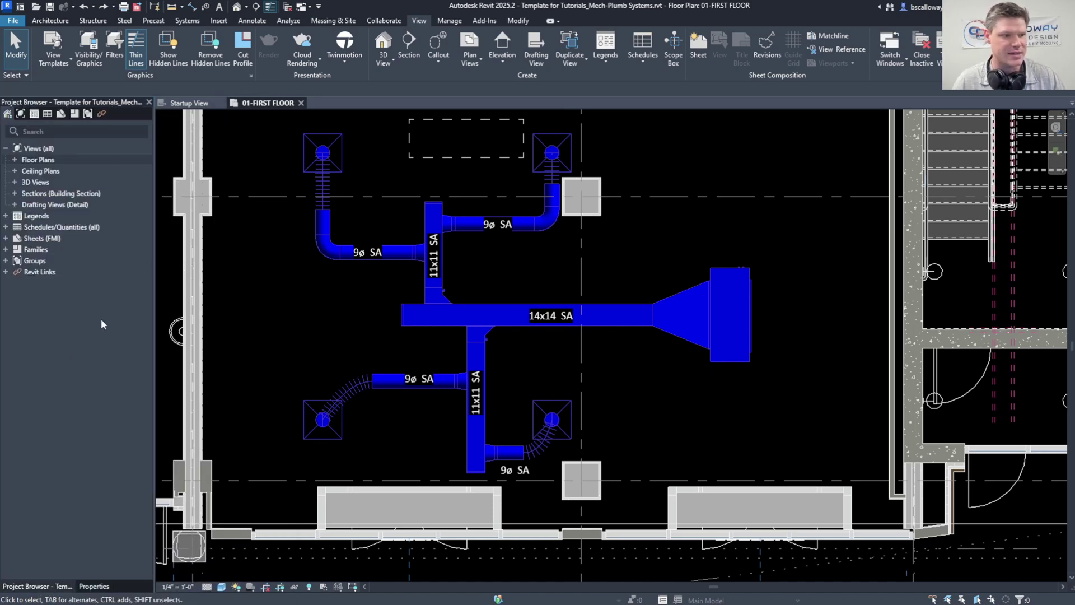
{"action": "left_click", "coordinate": [91, 586]}
{"action": "left_click", "coordinate": [48, 587]}
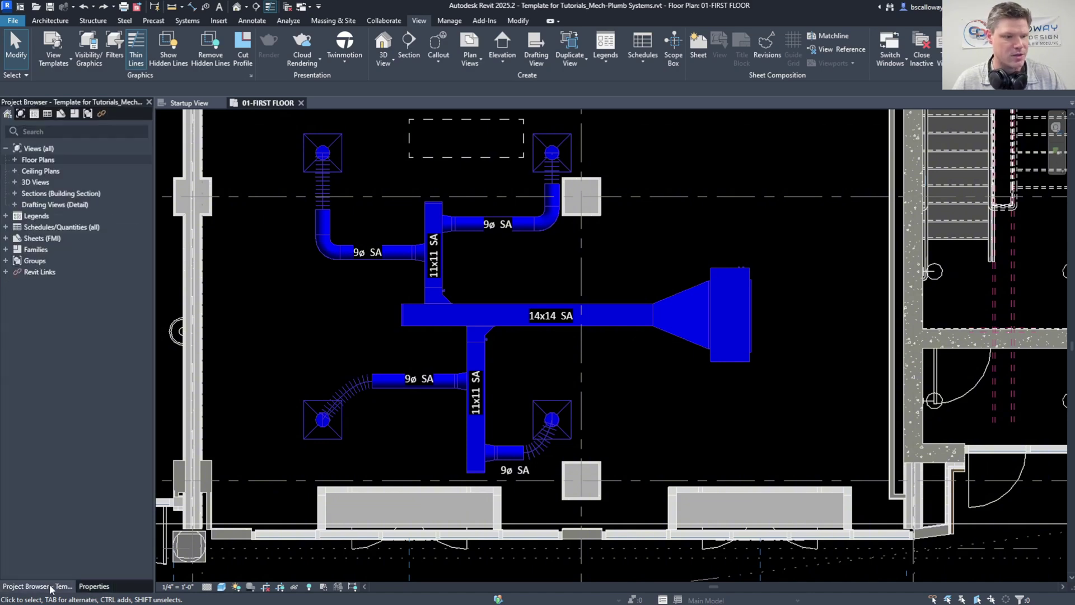
{"action": "left_click", "coordinate": [90, 586]}
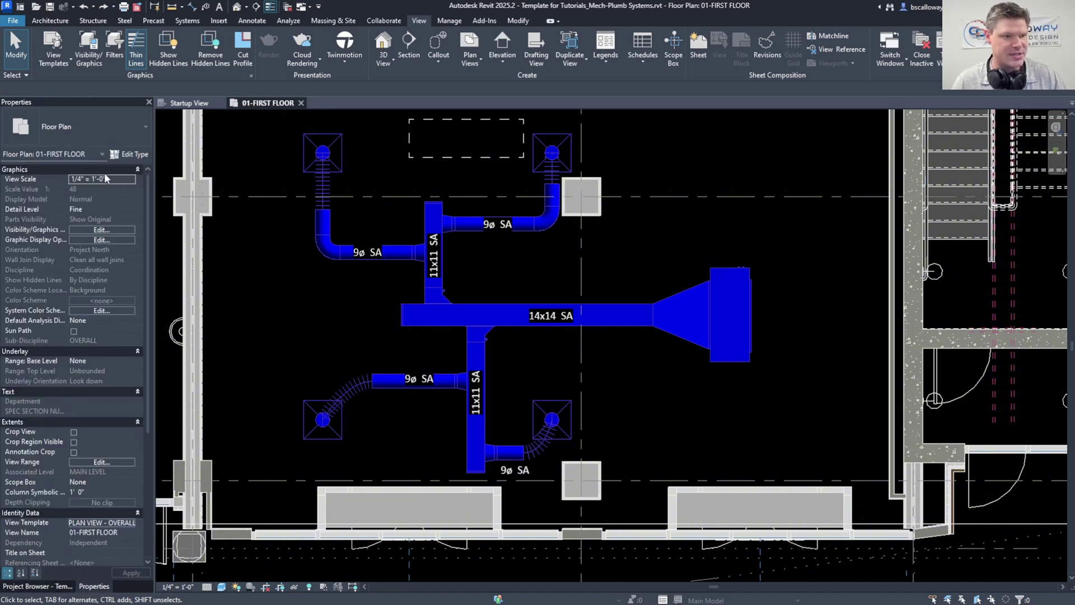
{"action": "scroll", "coordinate": [102, 234], "scroll_direction": "down", "scroll_amount": 5}
{"action": "scroll", "coordinate": [102, 418], "scroll_direction": "up", "scroll_amount": 5}
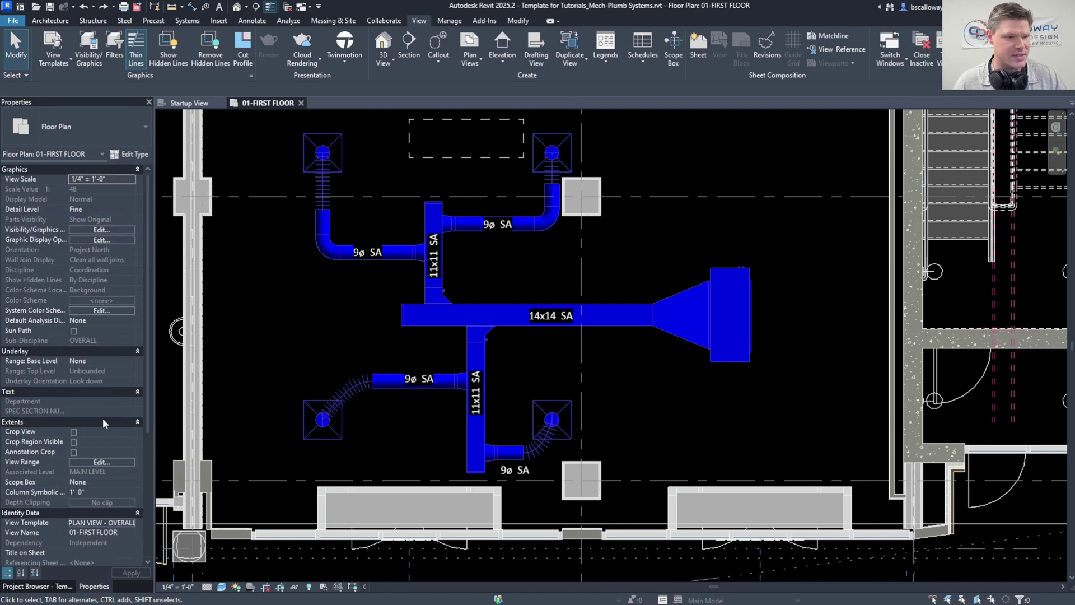
{"action": "left_click", "coordinate": [61, 586]}
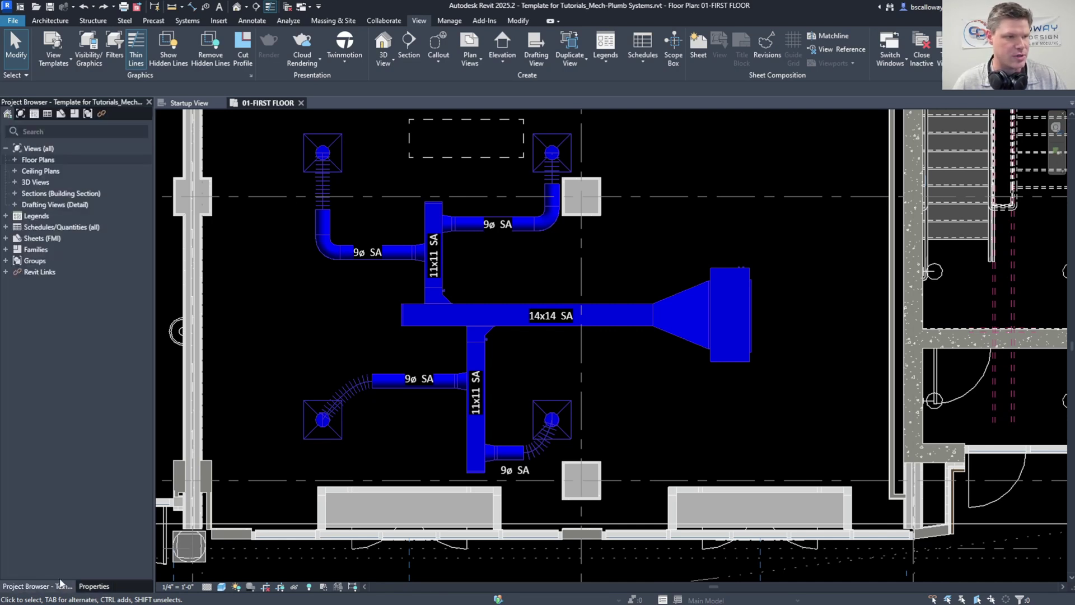
- Expand the entire project tree from Views (all), review it, then collapse it to top level
{"action": "right_click", "coordinate": [40, 151]}
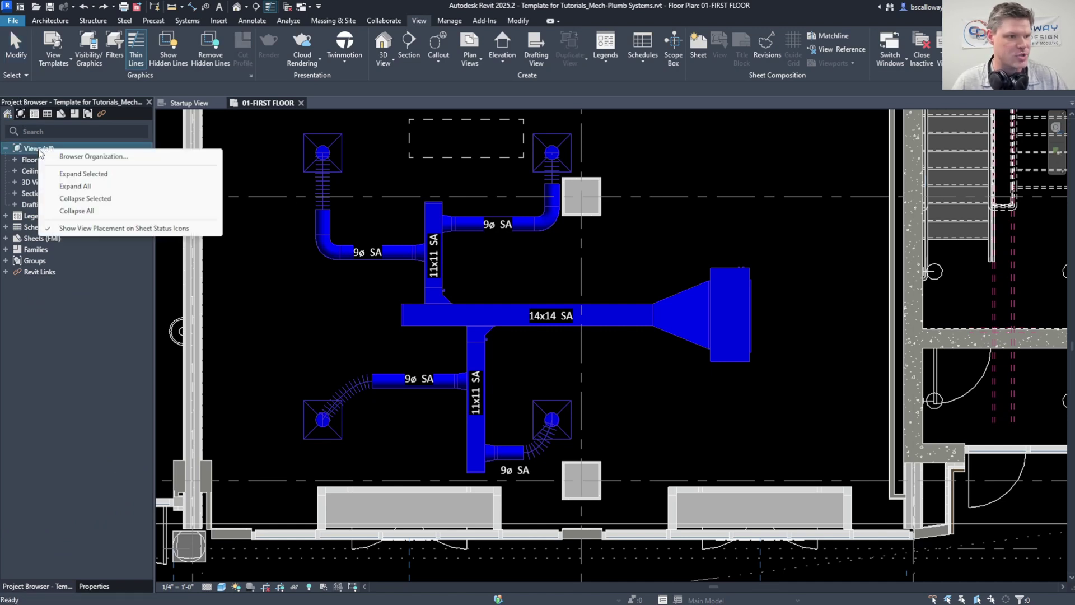
{"action": "left_click", "coordinate": [84, 186]}
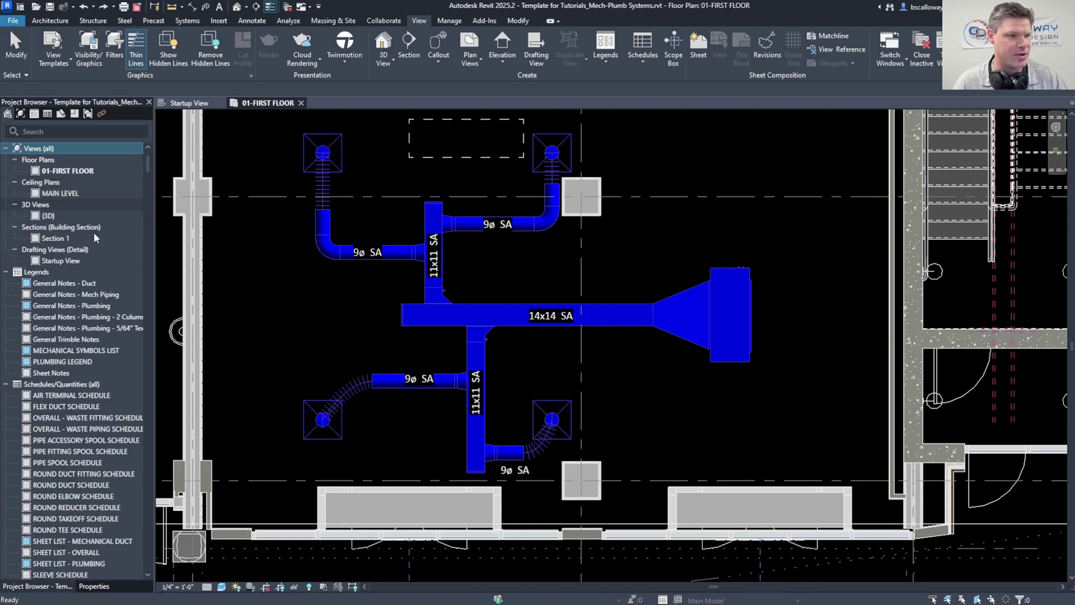
{"action": "scroll", "coordinate": [102, 303], "scroll_direction": "down", "scroll_amount": 20}
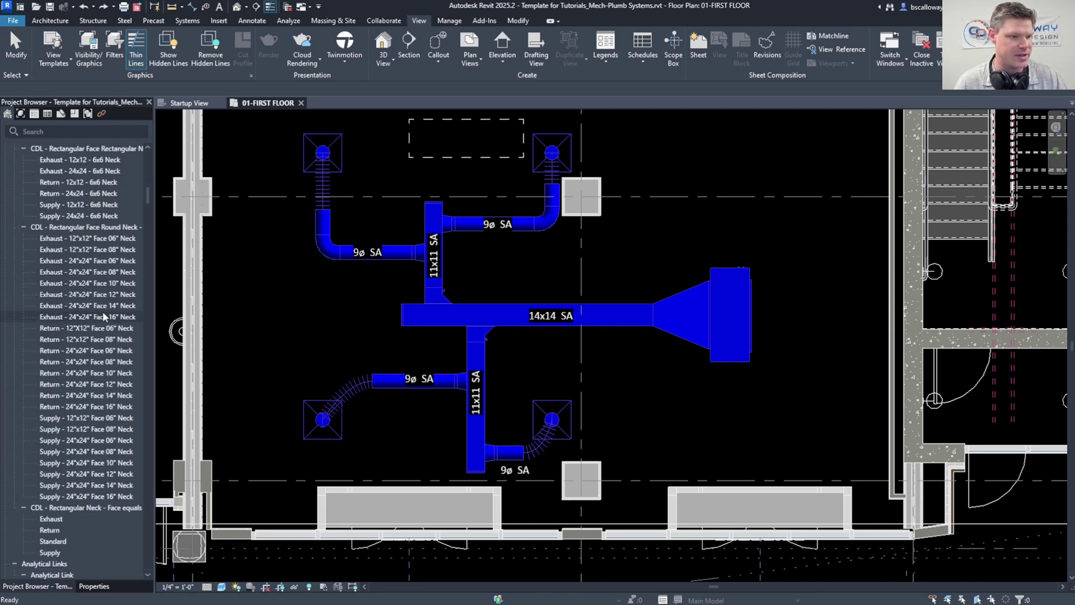
{"action": "scroll", "coordinate": [103, 315], "scroll_direction": "up", "scroll_amount": 20}
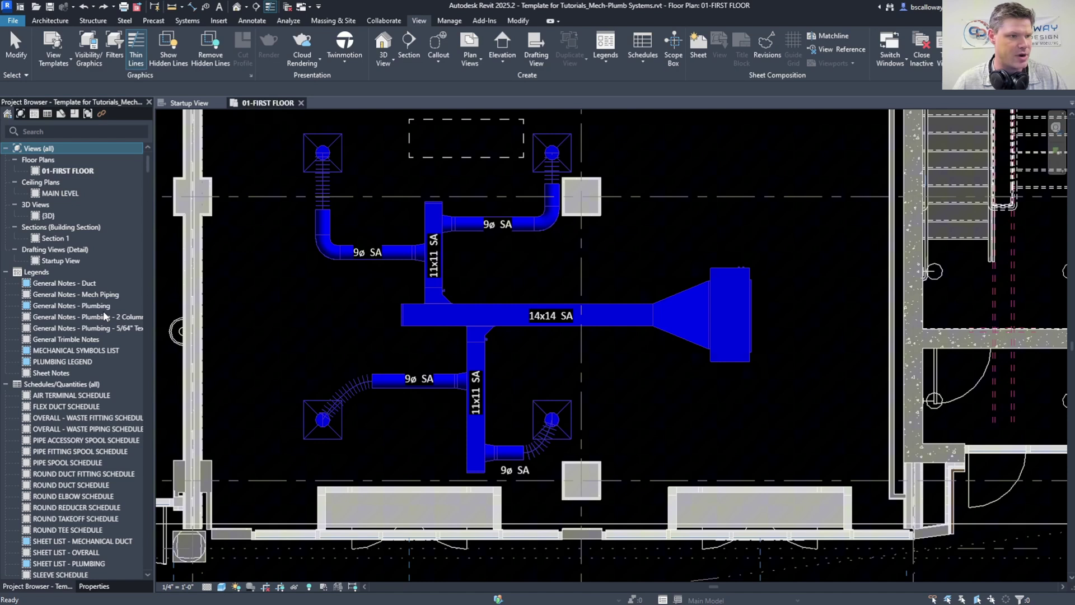
{"action": "right_click", "coordinate": [33, 149]}
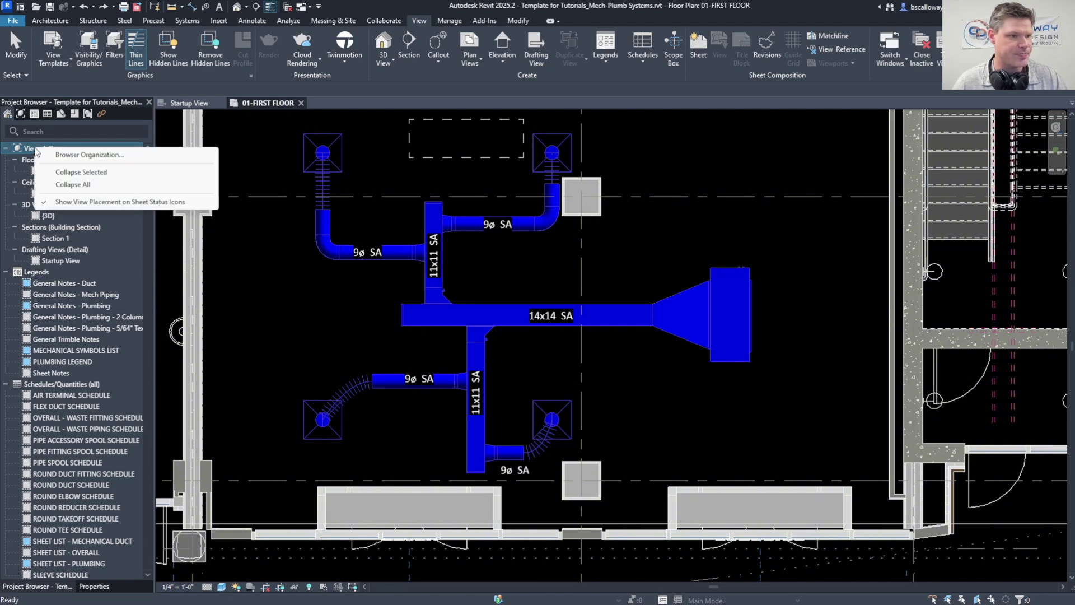
{"action": "left_click", "coordinate": [80, 185]}
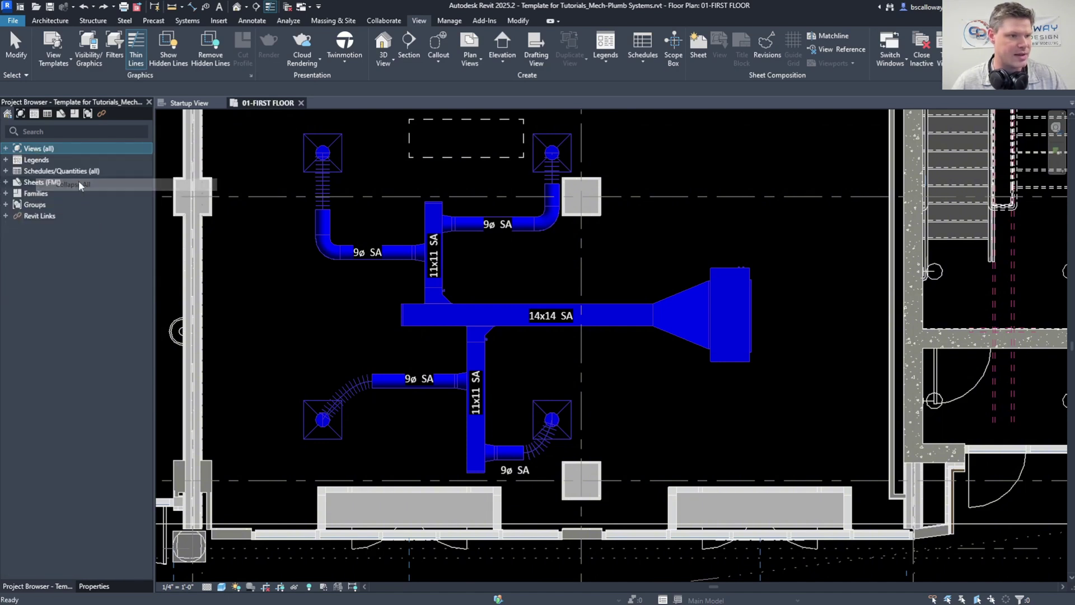
- Expand and collapse the Views (all) branch, then the Families branch
{"action": "right_click", "coordinate": [42, 152]}
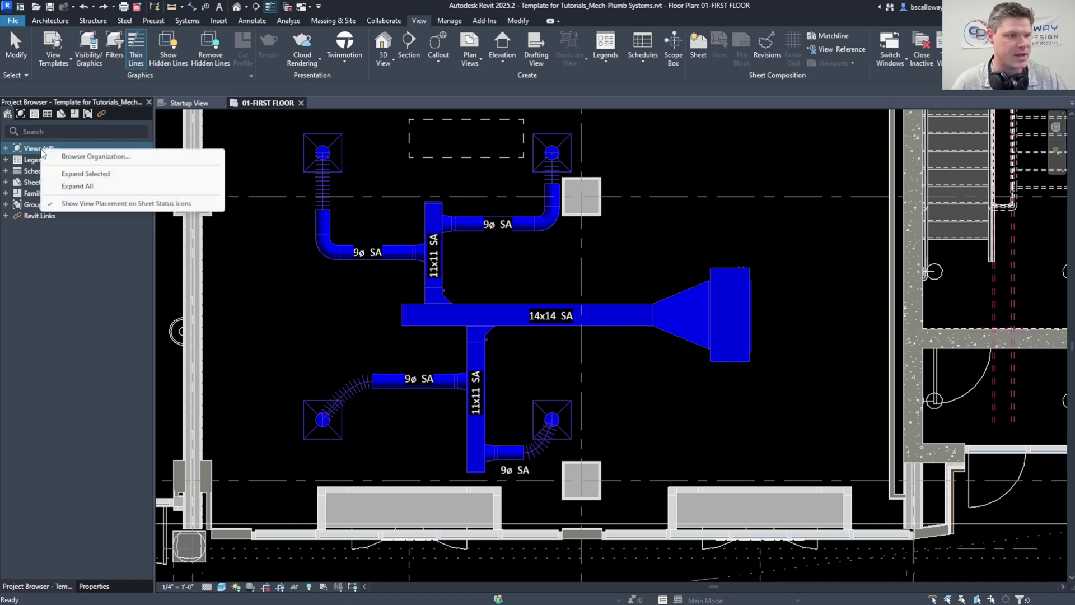
{"action": "left_click", "coordinate": [77, 176]}
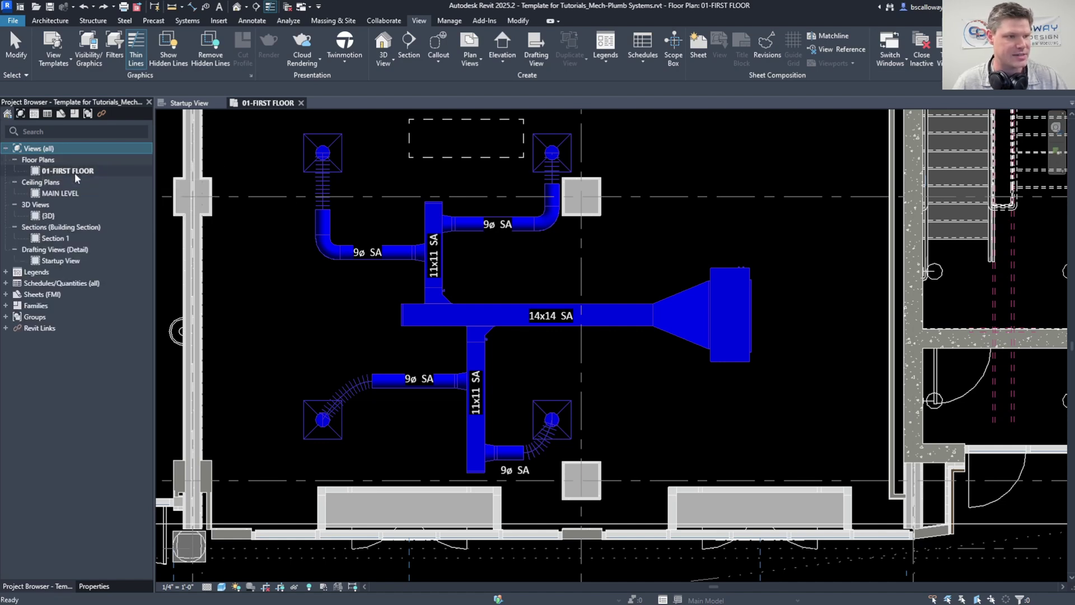
{"action": "right_click", "coordinate": [38, 149]}
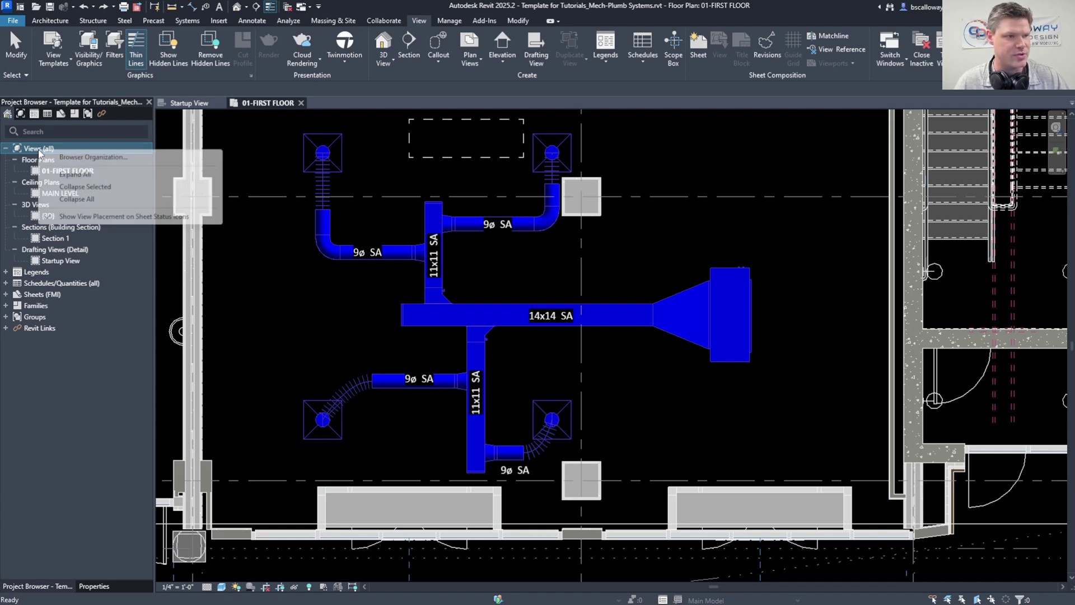
{"action": "left_click", "coordinate": [72, 188]}
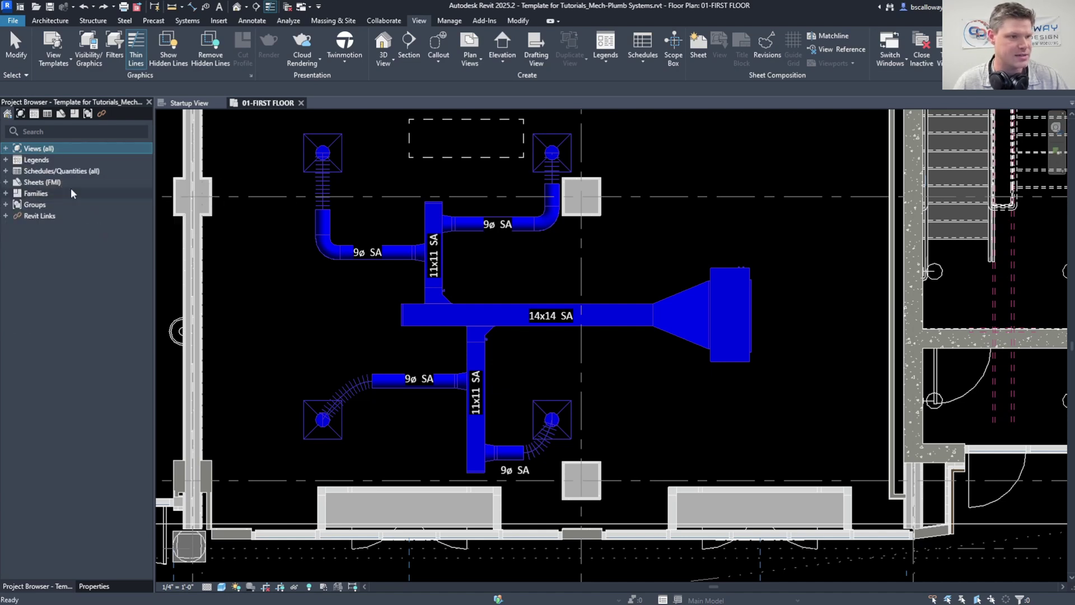
{"action": "right_click", "coordinate": [37, 194]}
{"action": "left_click", "coordinate": [73, 218]}
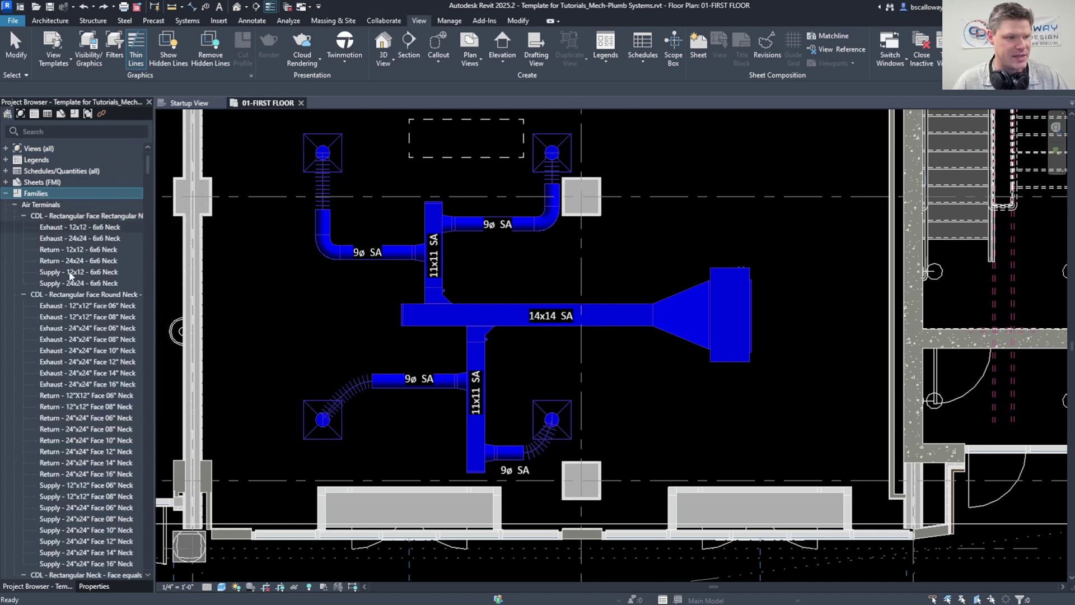
{"action": "right_click", "coordinate": [45, 197]}
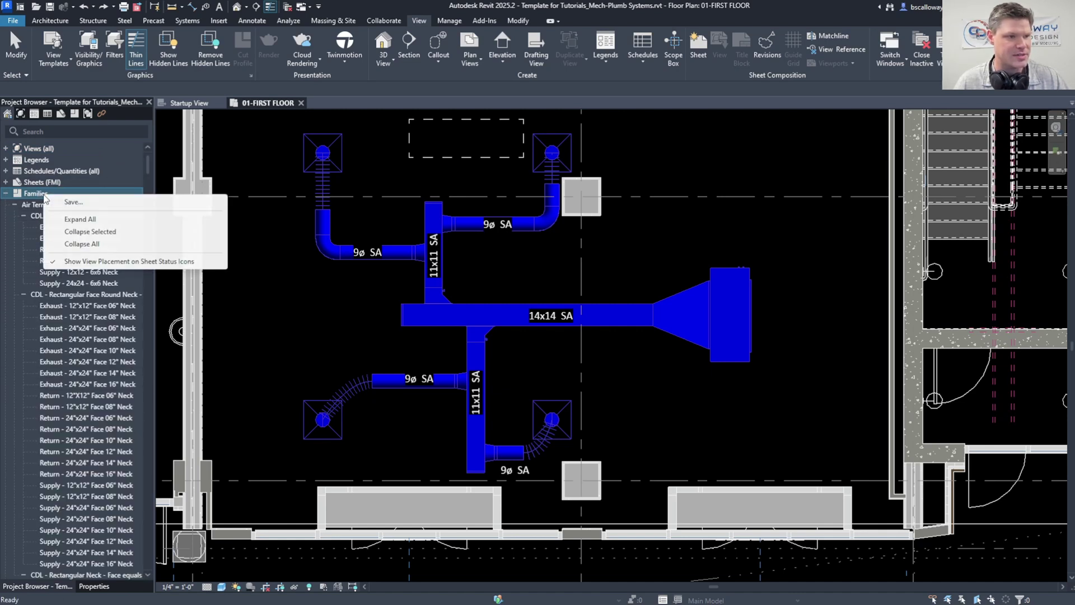
{"action": "left_click", "coordinate": [87, 233]}
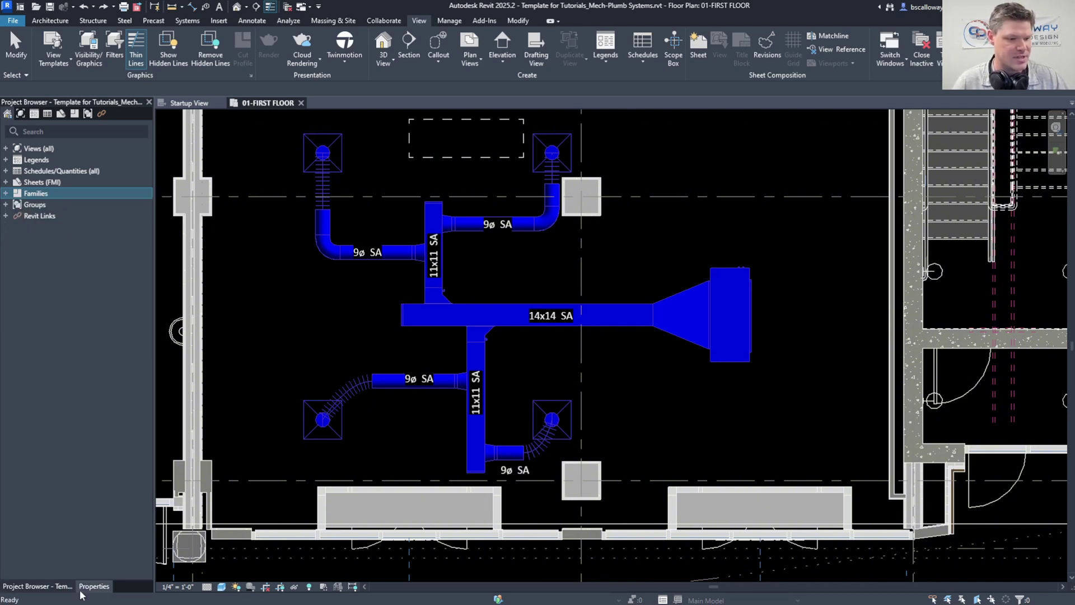
- Pull the Properties tab out above the Project Browser and re-dock the Project Browser beneath it
{"action": "left_click_drag", "start_coordinate": [95, 591], "coordinate": [27, 99]}
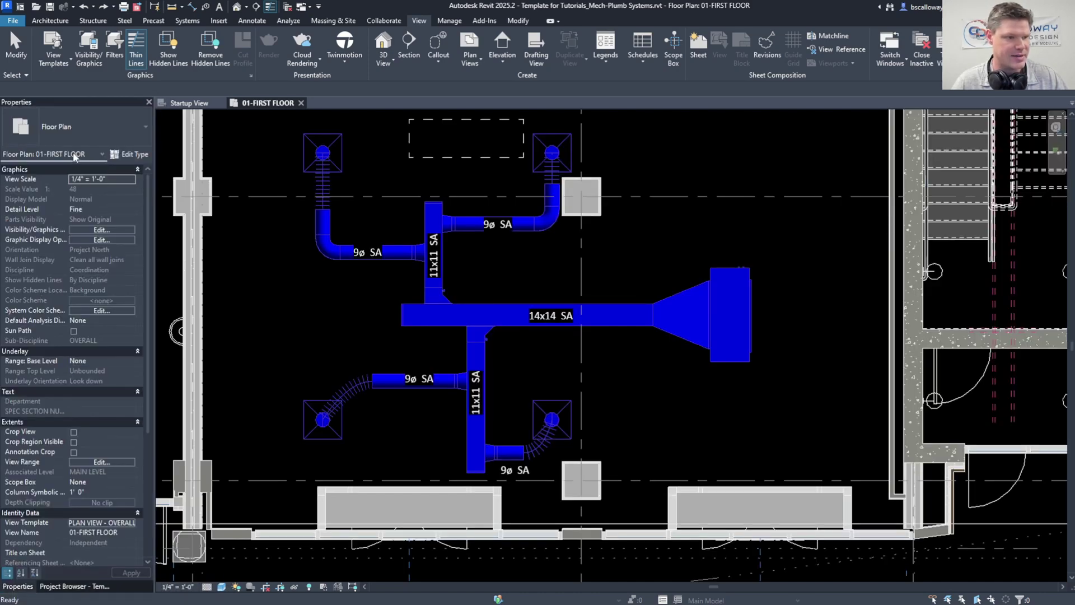
{"action": "left_click_drag", "start_coordinate": [73, 586], "coordinate": [18, 585]}
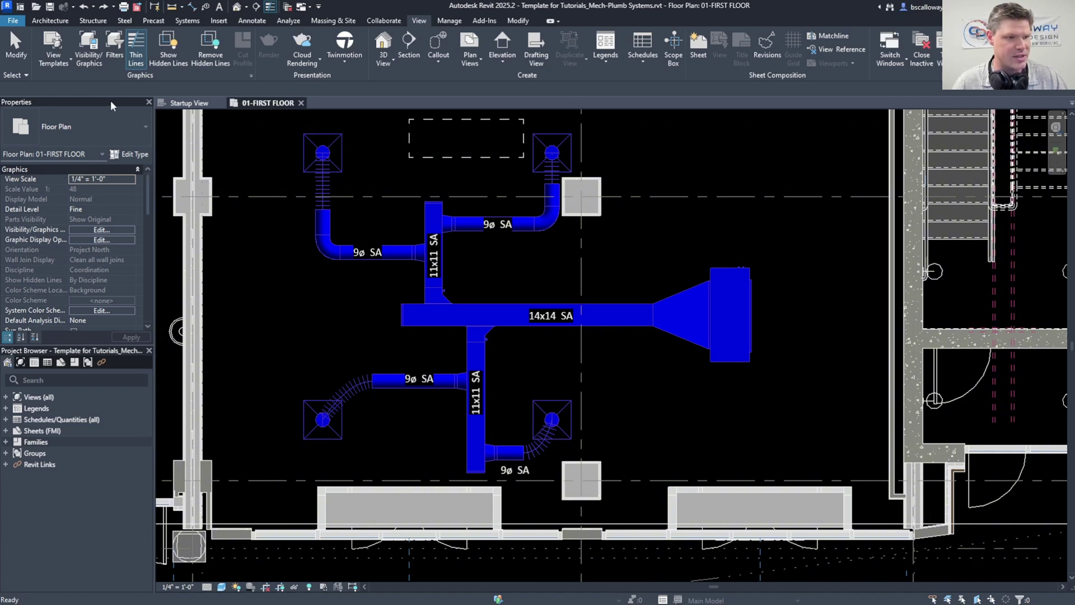
- Filter the Project Browser by Views, Legends, Schedules, Sheets, Families and Groups, then show everything
{"action": "left_click", "coordinate": [21, 364]}
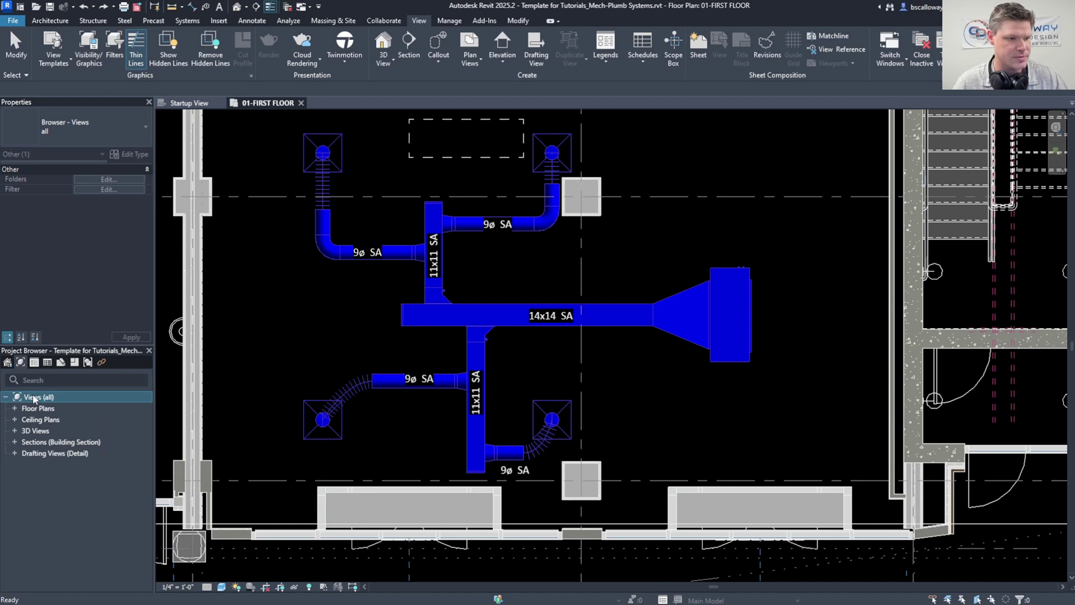
{"action": "left_click", "coordinate": [34, 362]}
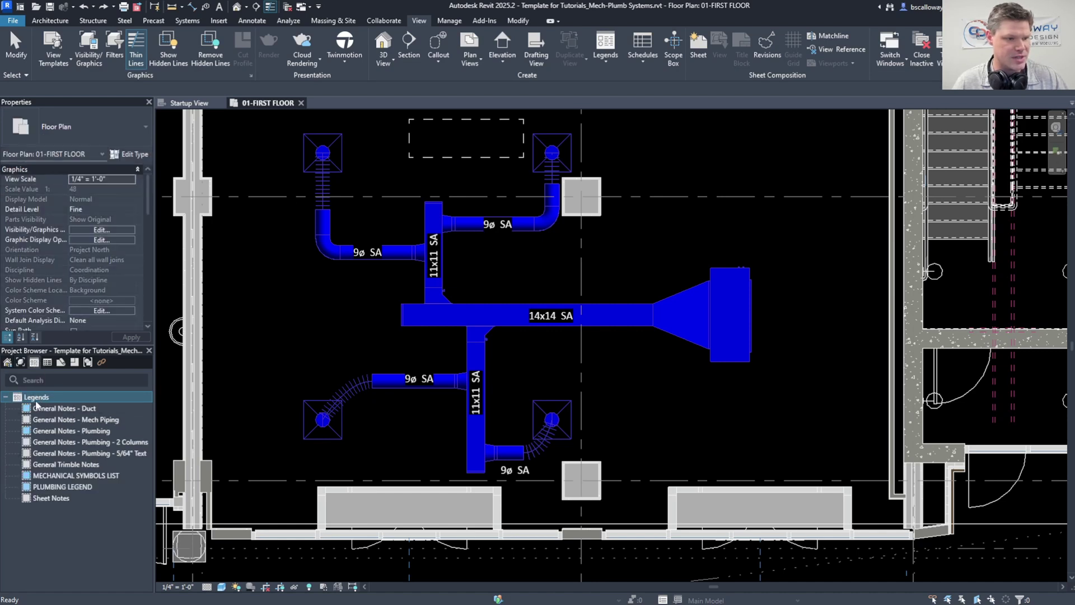
{"action": "left_click", "coordinate": [47, 362]}
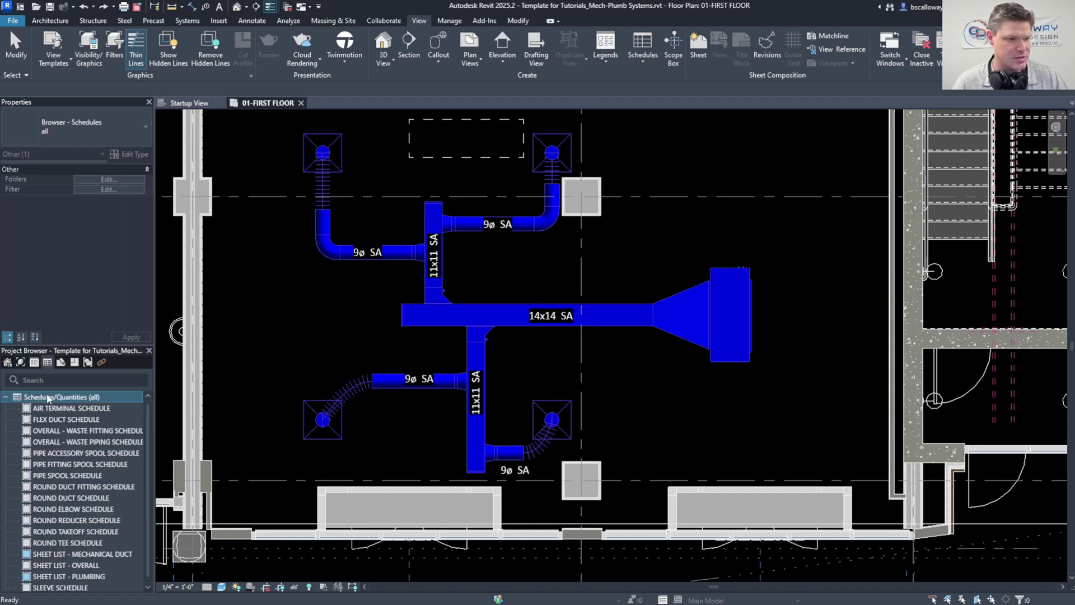
{"action": "left_click", "coordinate": [60, 362]}
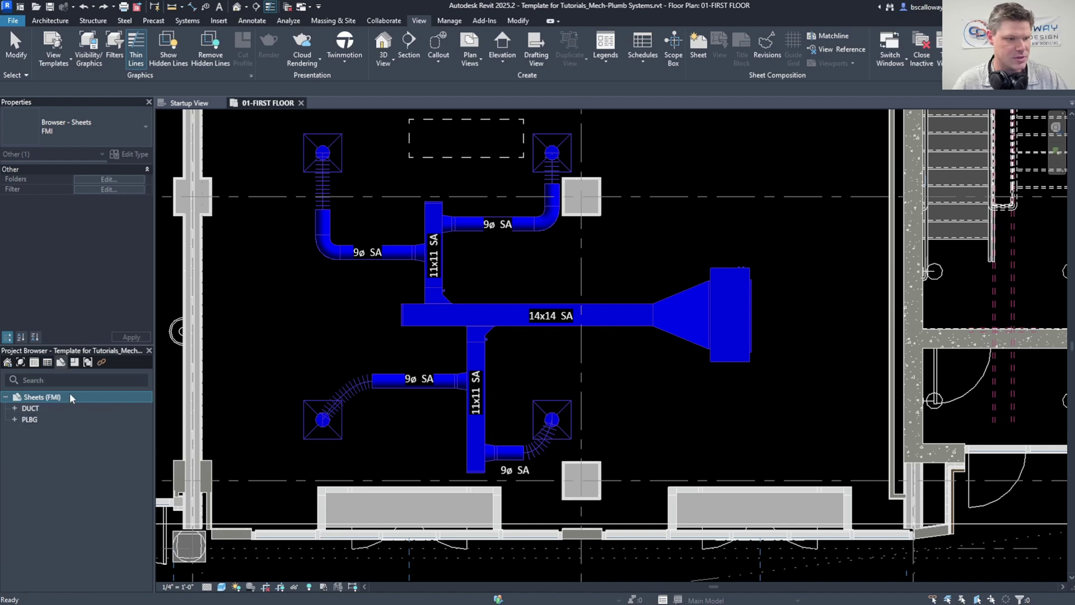
{"action": "left_click", "coordinate": [75, 362]}
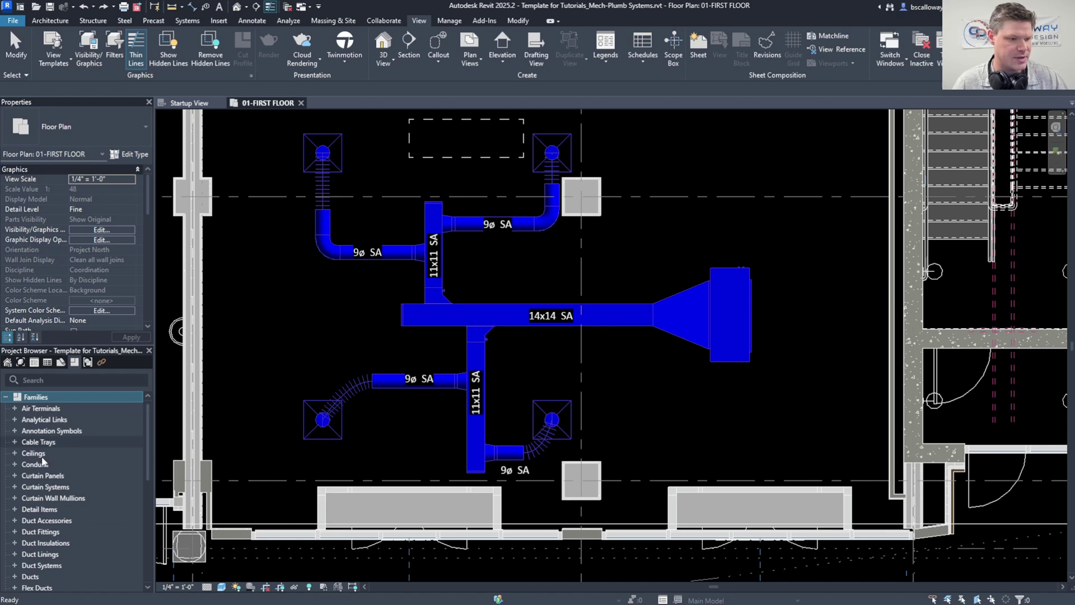
{"action": "left_click", "coordinate": [87, 362]}
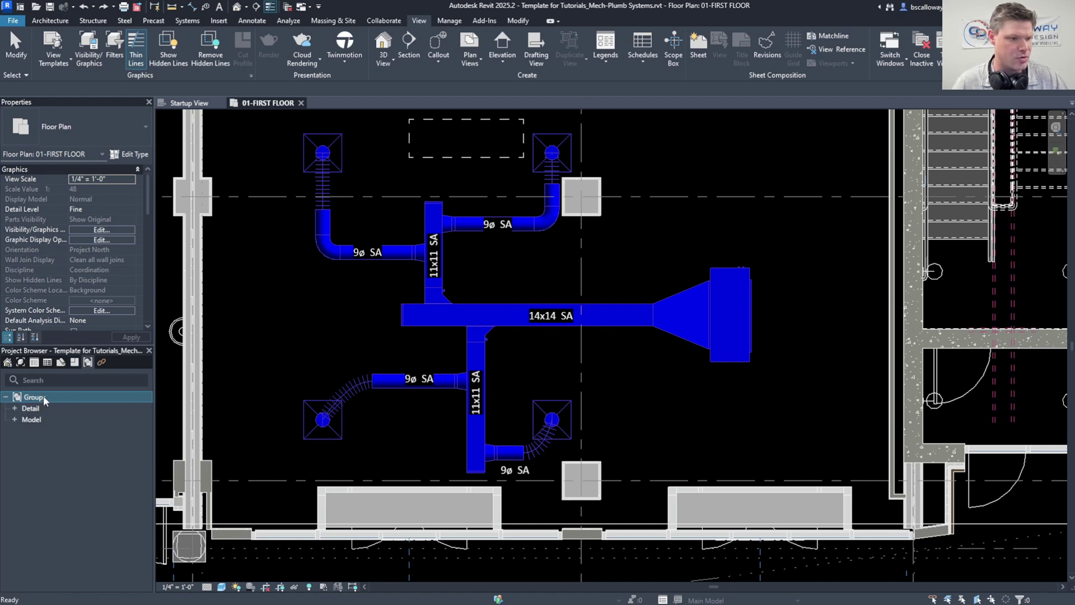
{"action": "left_click", "coordinate": [8, 361]}
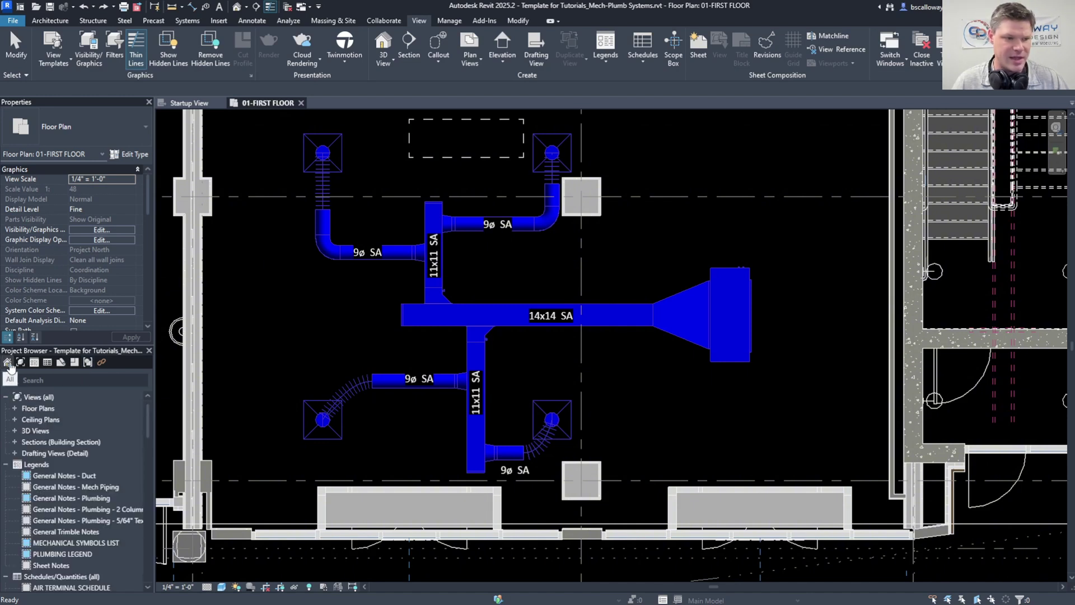
- Collapse Legends, retry the Views and Sheets filters, then collapse the full tree via Views (all)
{"action": "left_click", "coordinate": [7, 465]}
{"action": "left_click", "coordinate": [25, 476]}
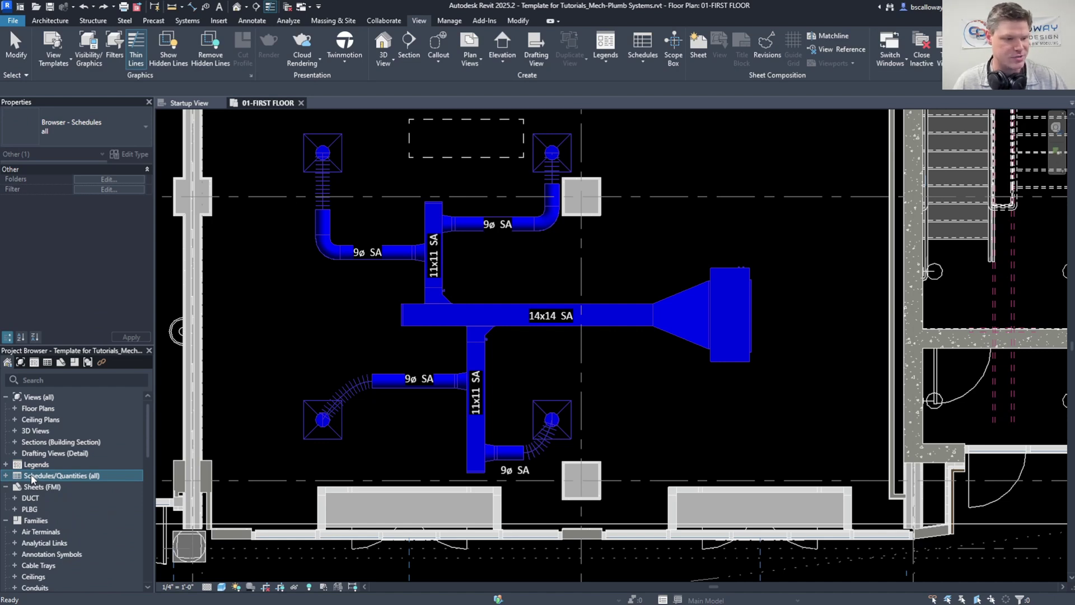
{"action": "left_click", "coordinate": [21, 363]}
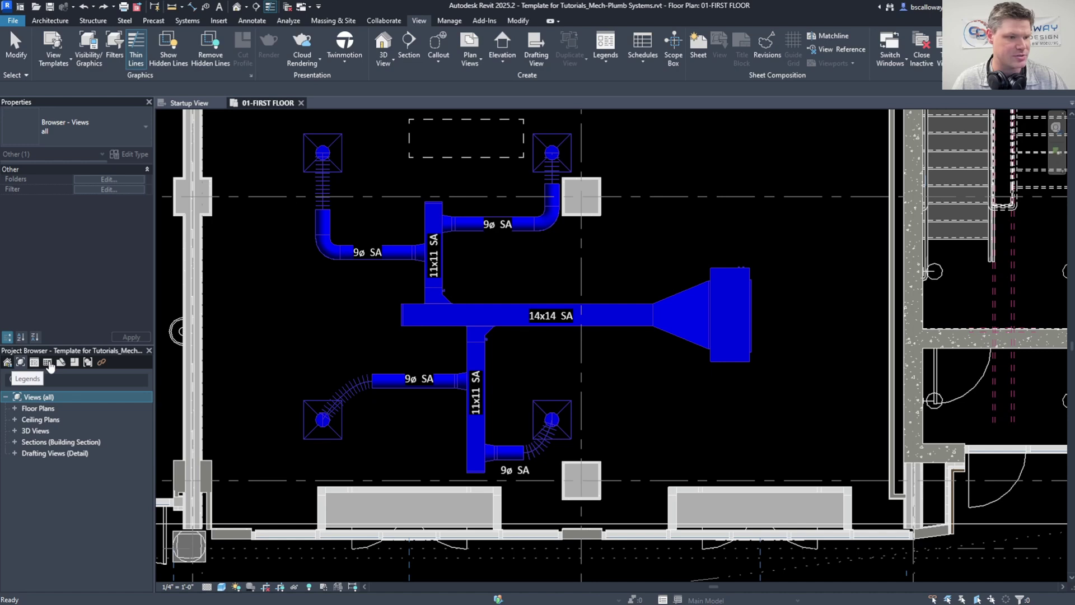
{"action": "left_click", "coordinate": [9, 364]}
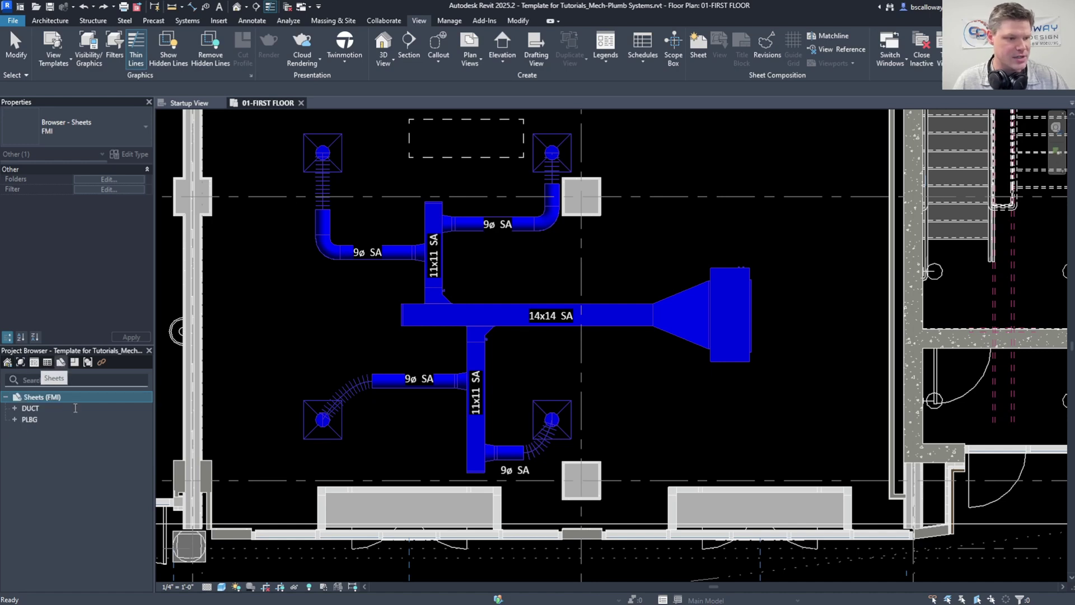
{"action": "left_click", "coordinate": [8, 364]}
{"action": "right_click", "coordinate": [39, 397]}
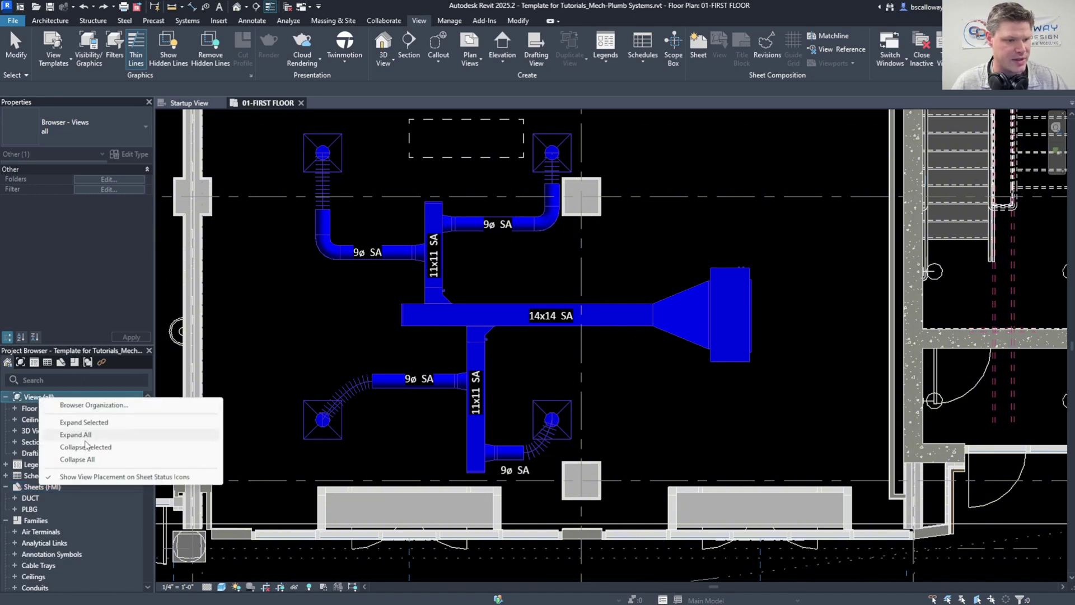
{"action": "left_click", "coordinate": [84, 459]}
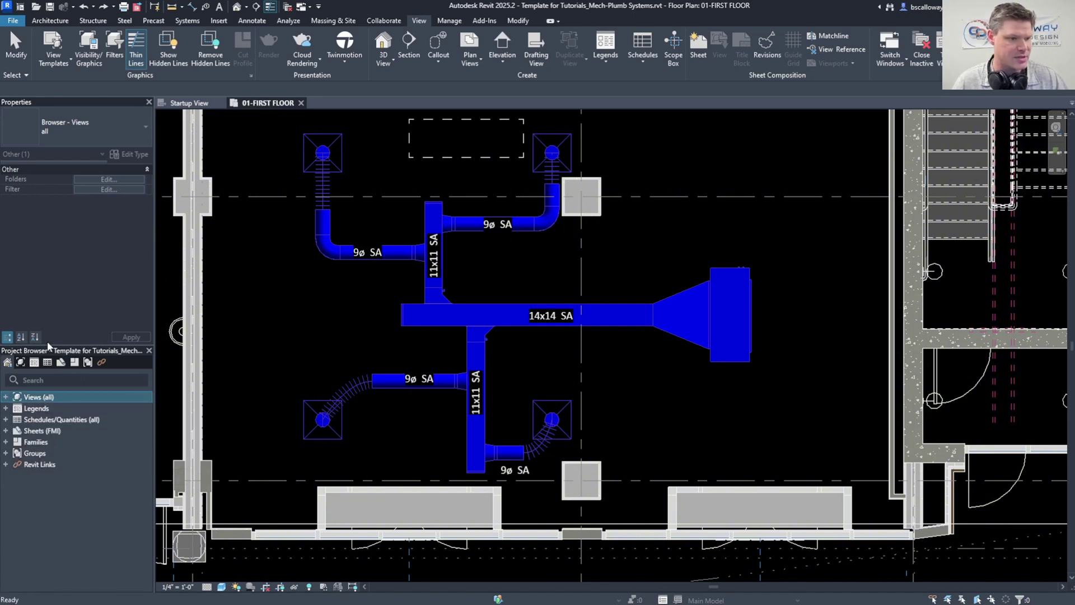
- Tab the Project Browser together with Properties and bring the Properties tab to the front
{"action": "left_click_drag", "start_coordinate": [49, 350], "coordinate": [54, 101]}
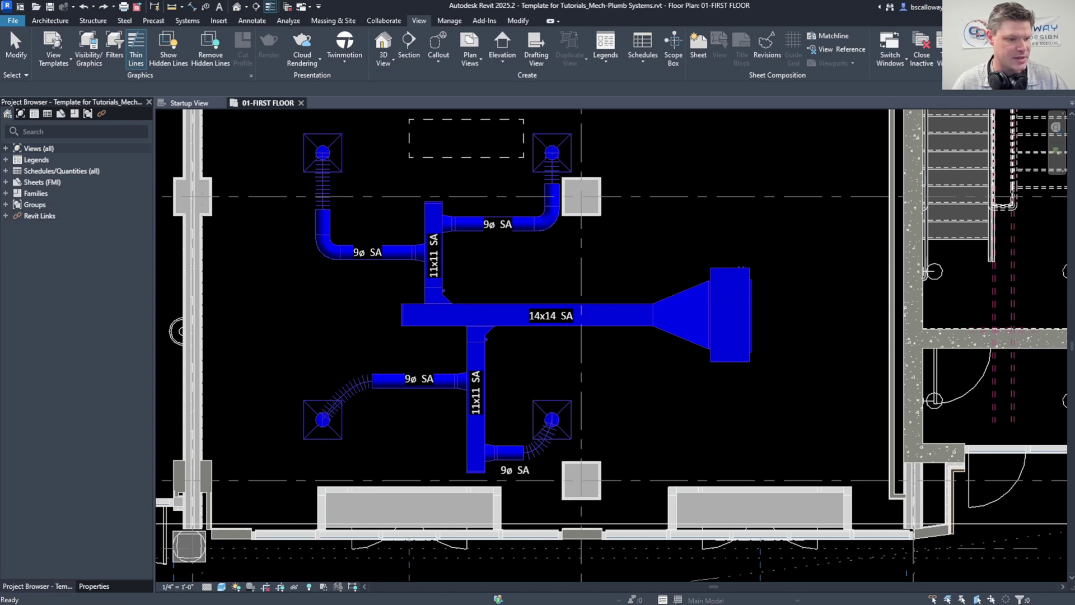
{"action": "left_click", "coordinate": [94, 585]}
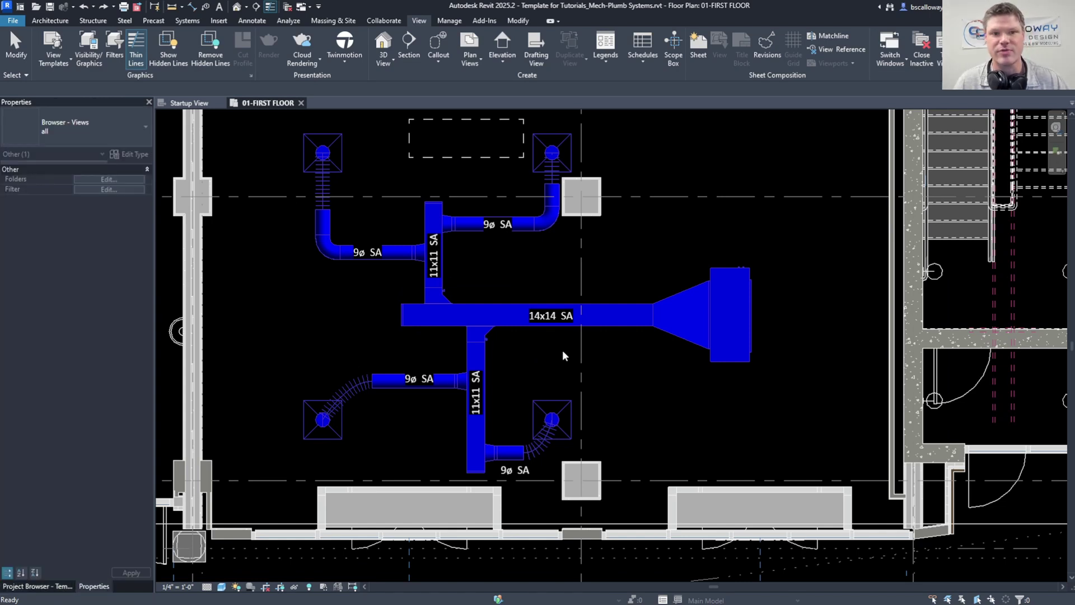